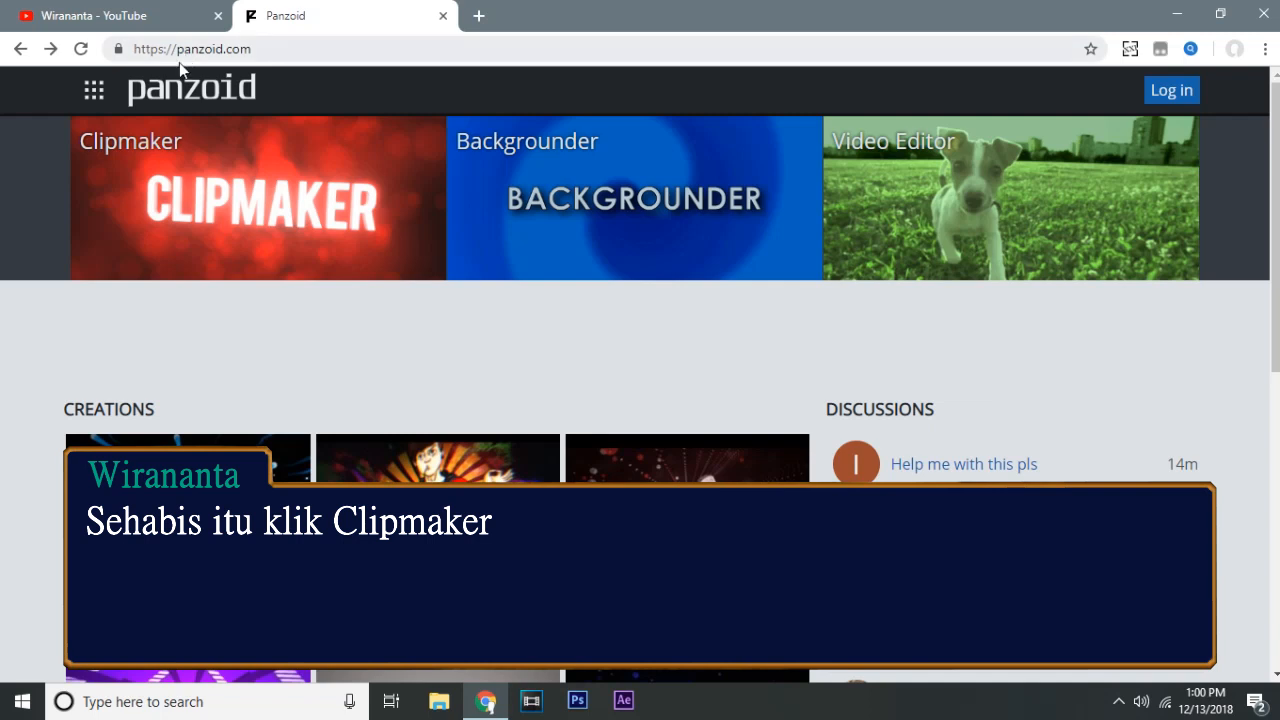
Open Clipmaker, go through its template list to the full creations gallery, and browse the trending templates.
click(175, 218)
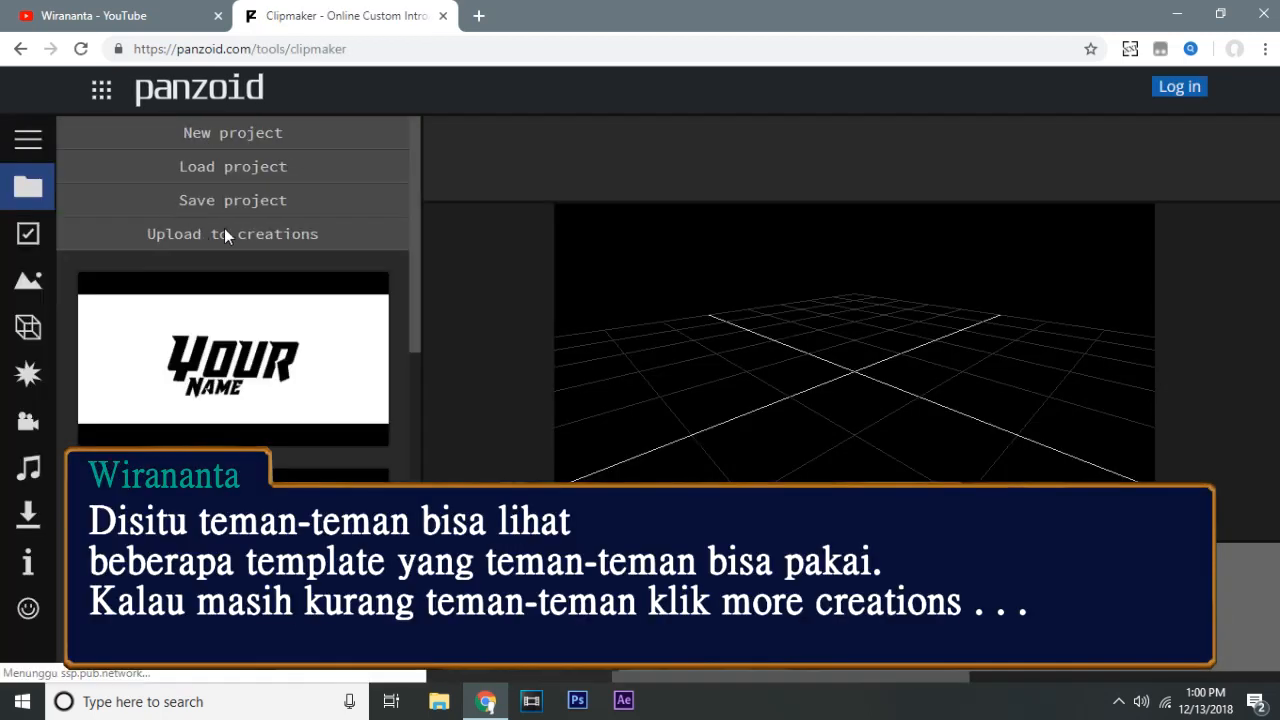
drag(411, 256, 410, 308)
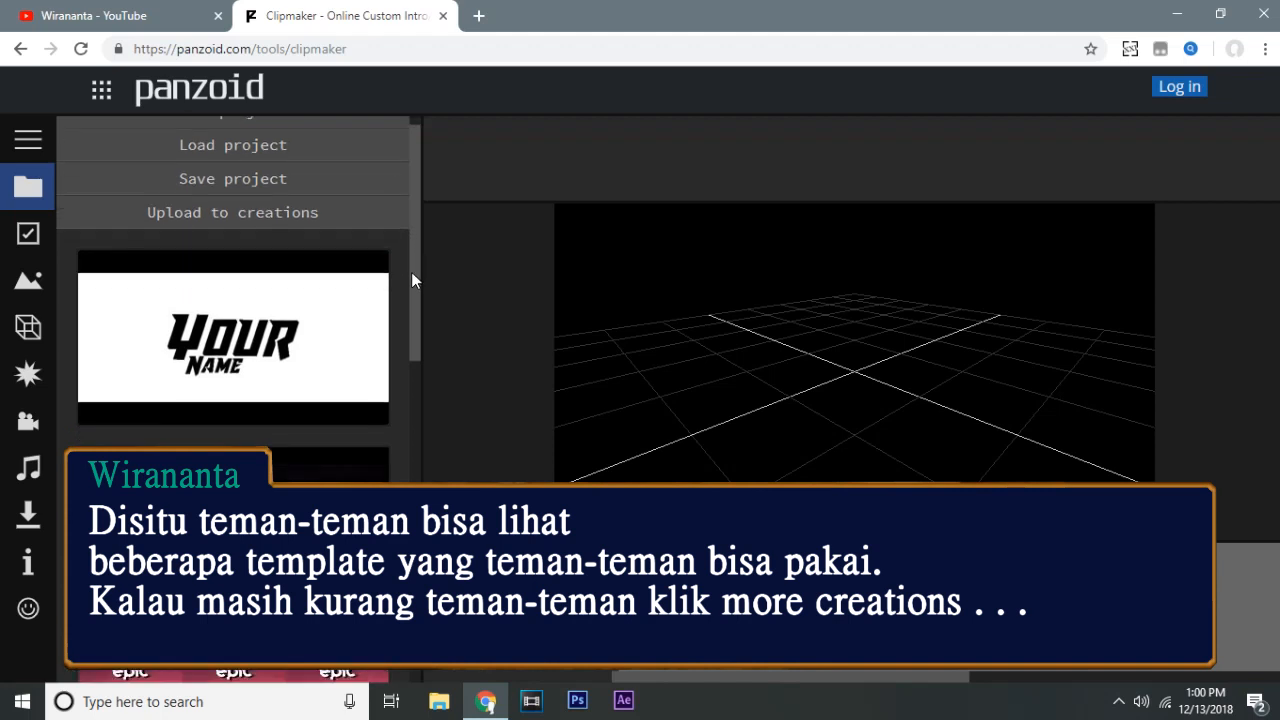
drag(448, 270, 502, 585)
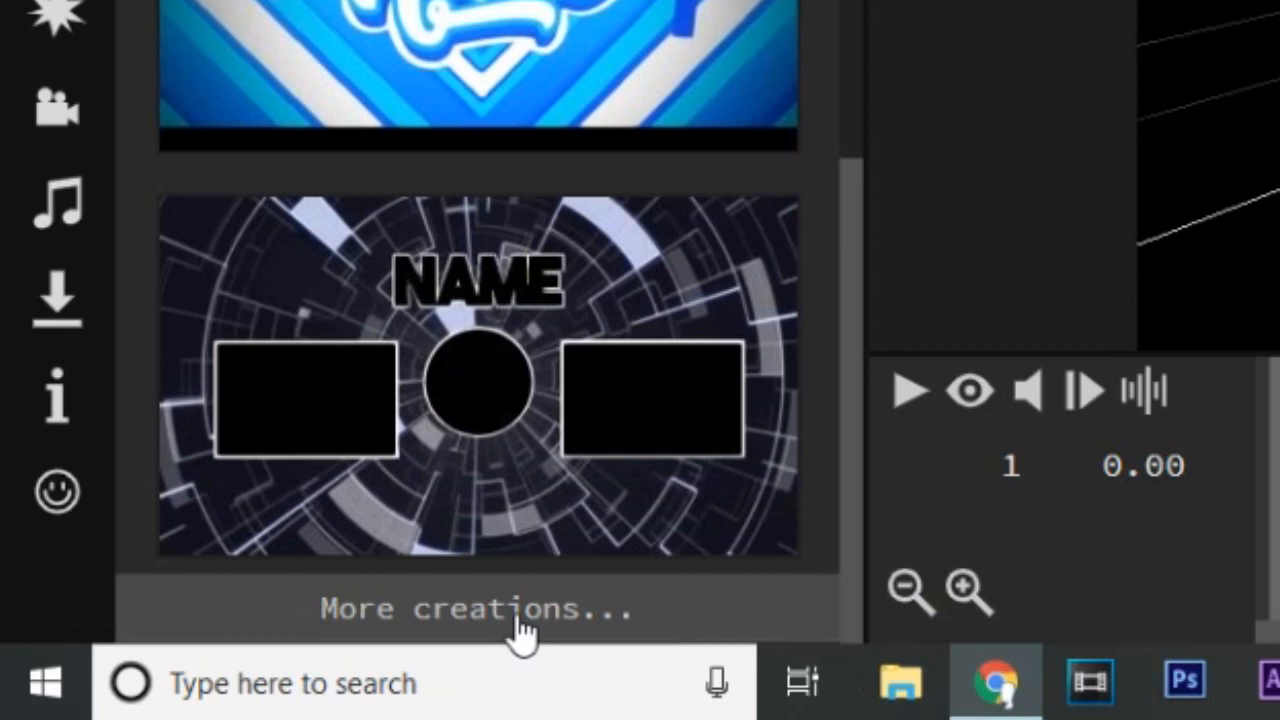
click(486, 608)
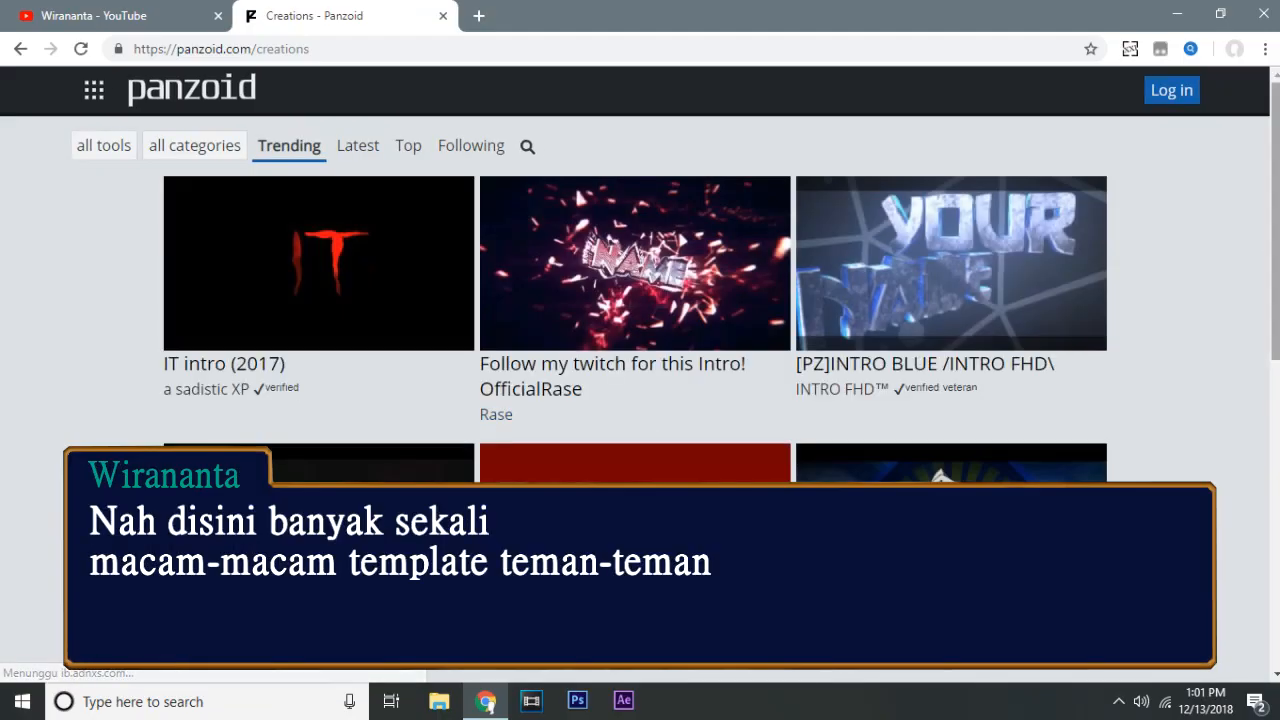
scroll(640, 275, down, 4)
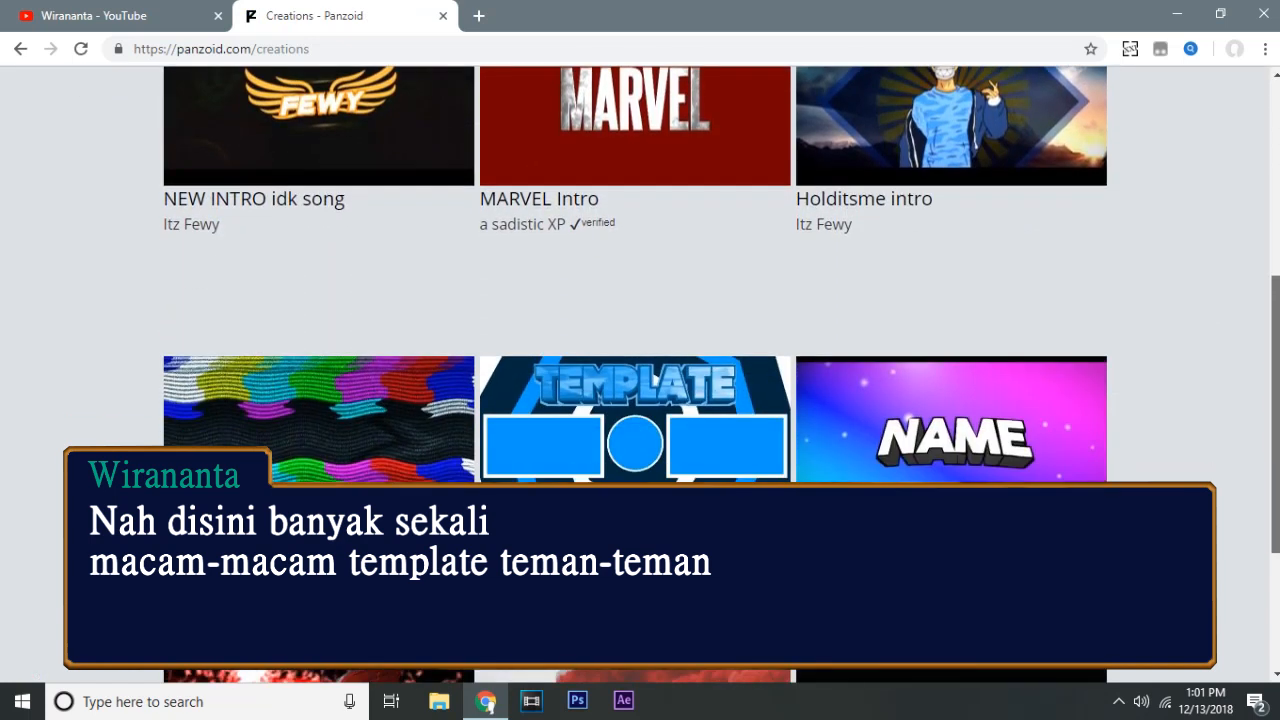
scroll(1168, 143, up, 5)
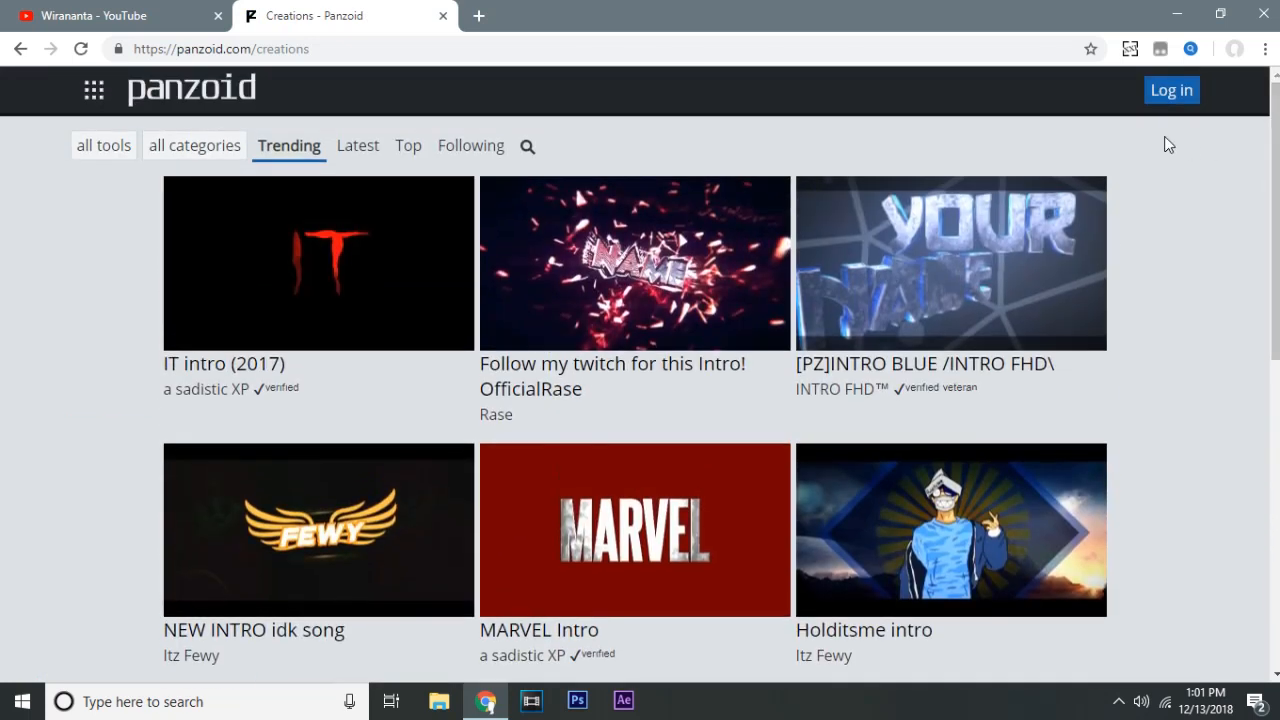
Find the "free intro" template among the top creations and open it in Clipmaker.
click(412, 160)
scroll(640, 400, down, 6)
scroll(640, 374, down, 3)
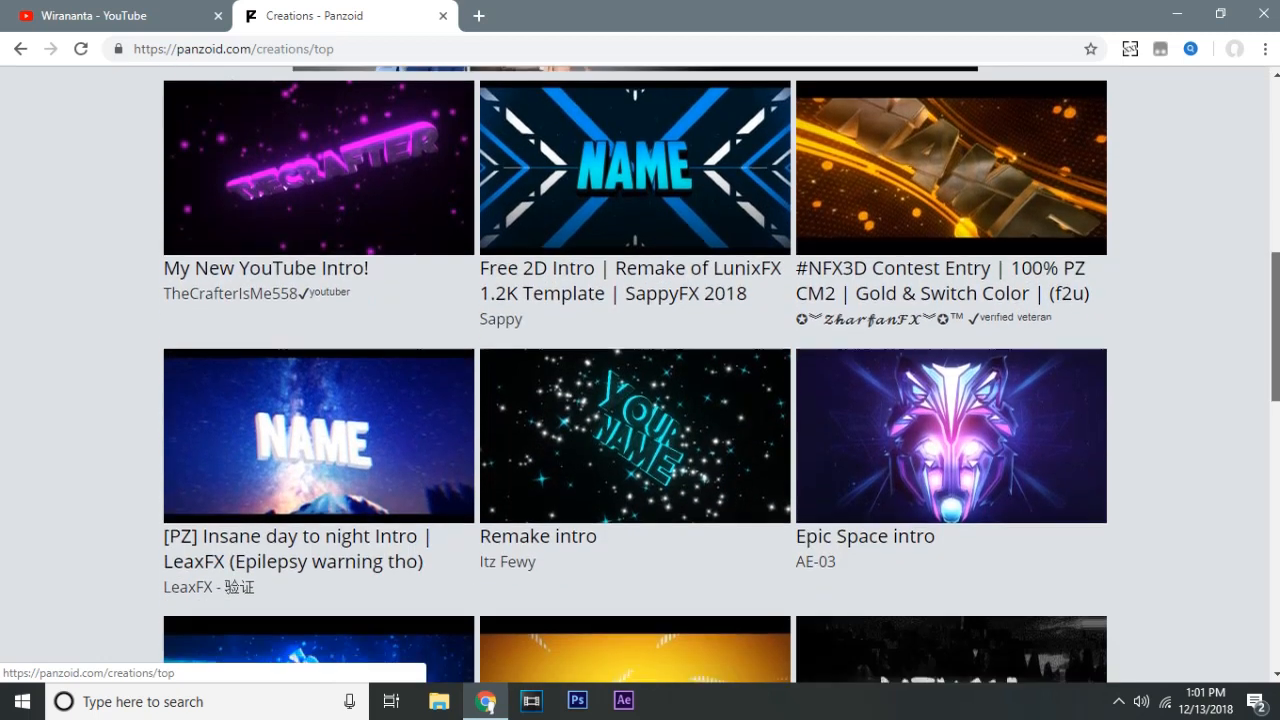
scroll(640, 374, up, 10)
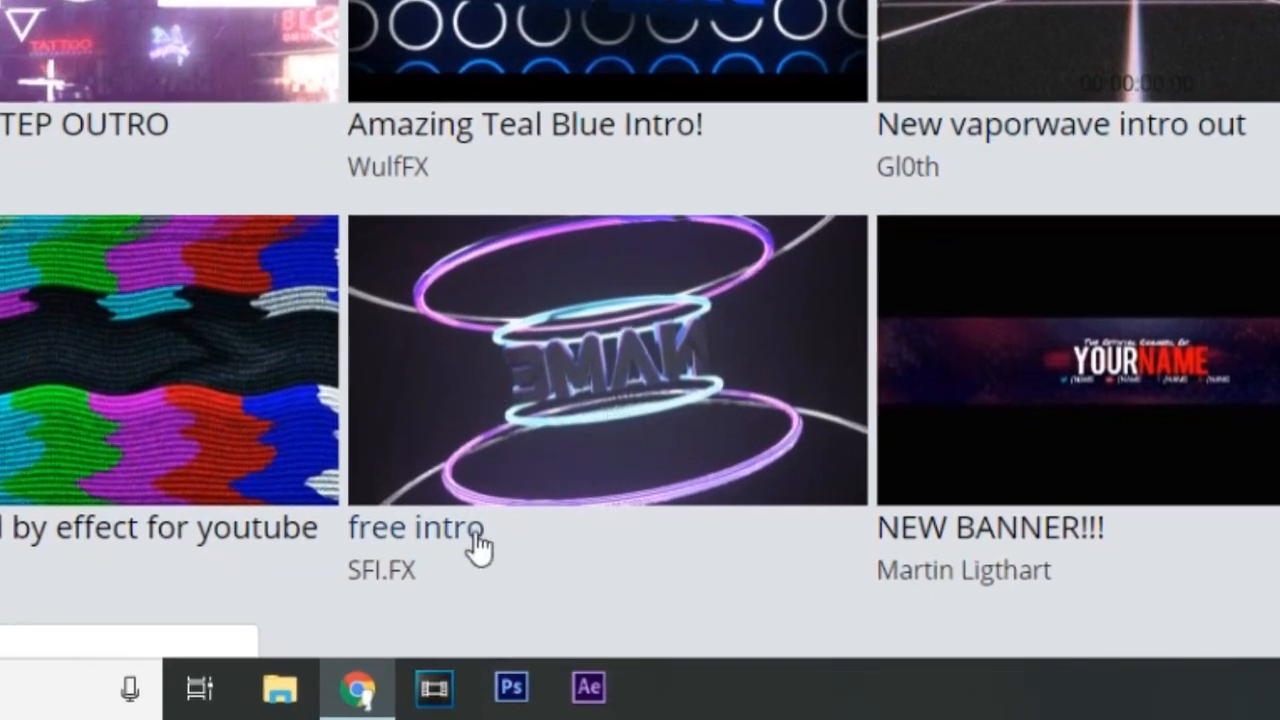
click(462, 540)
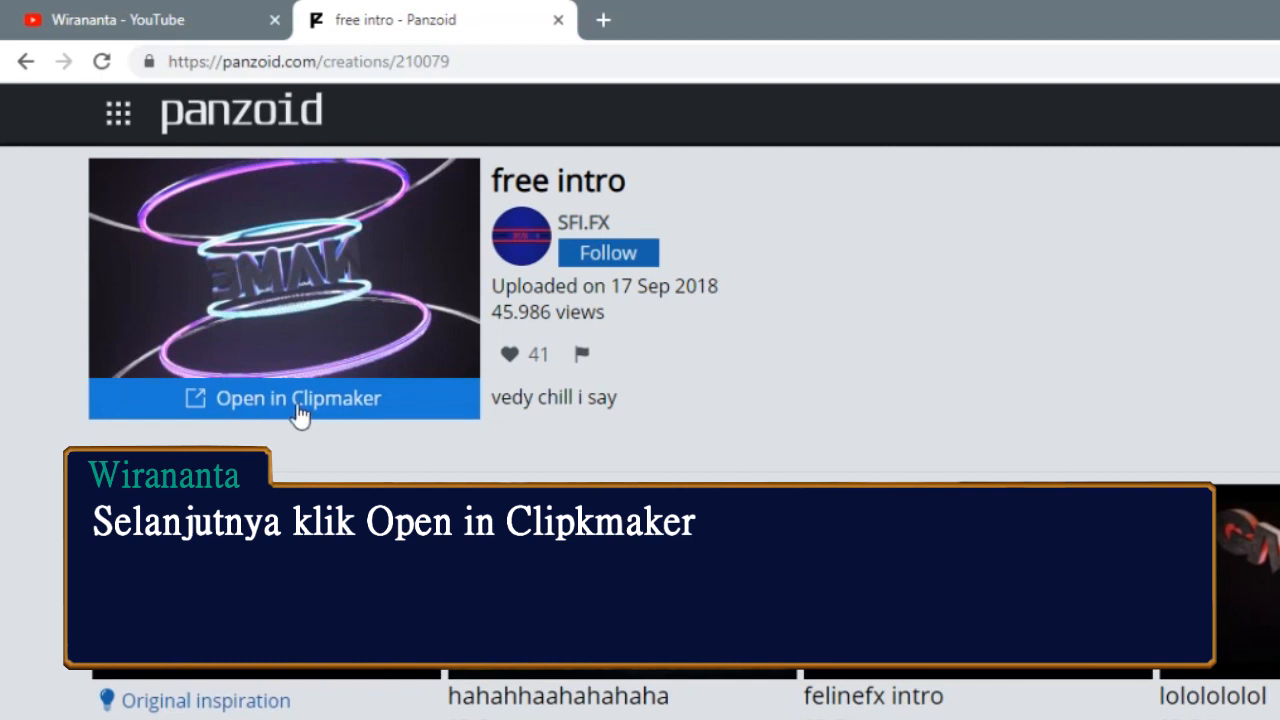
click(282, 395)
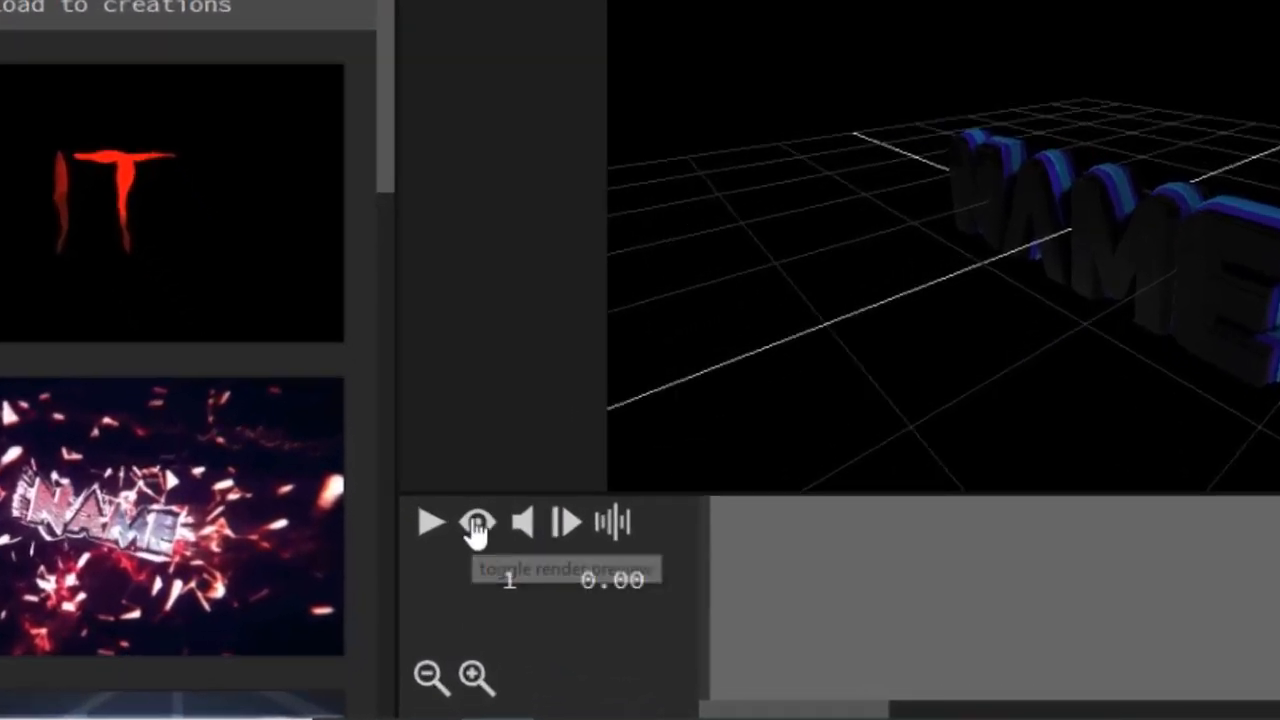
Turn on the render preview and play the template's original animation.
click(476, 527)
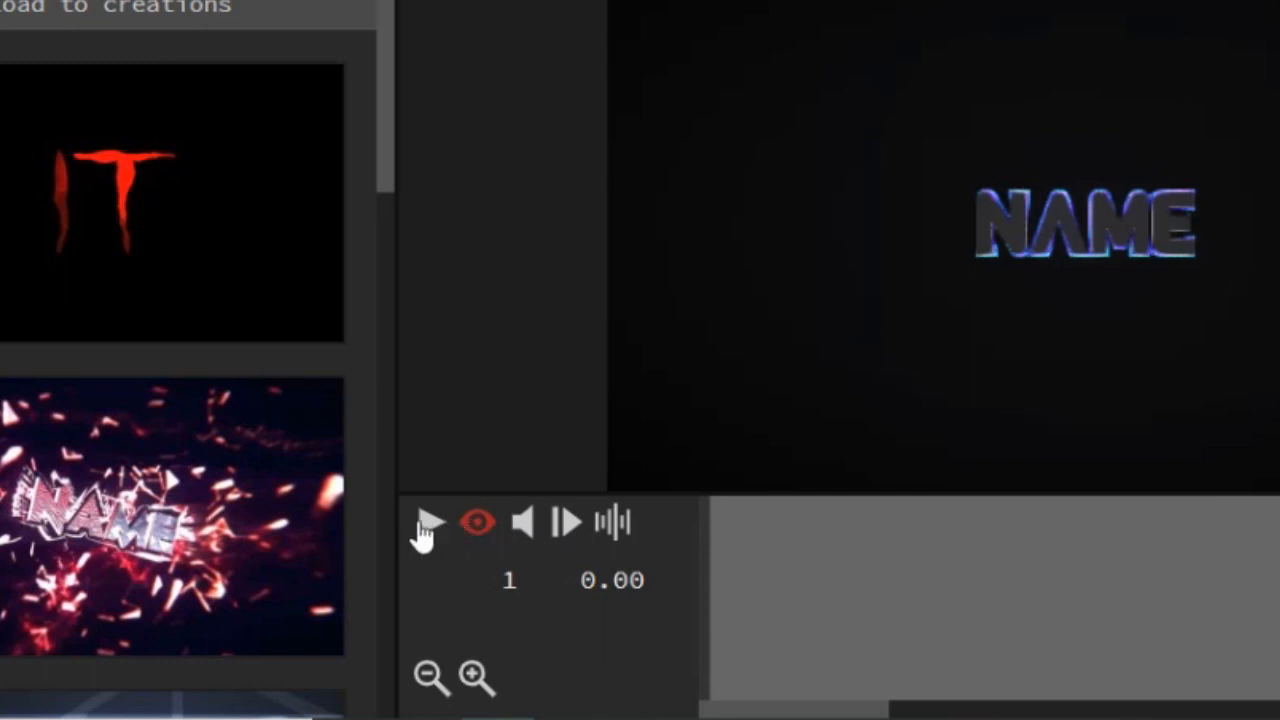
click(424, 527)
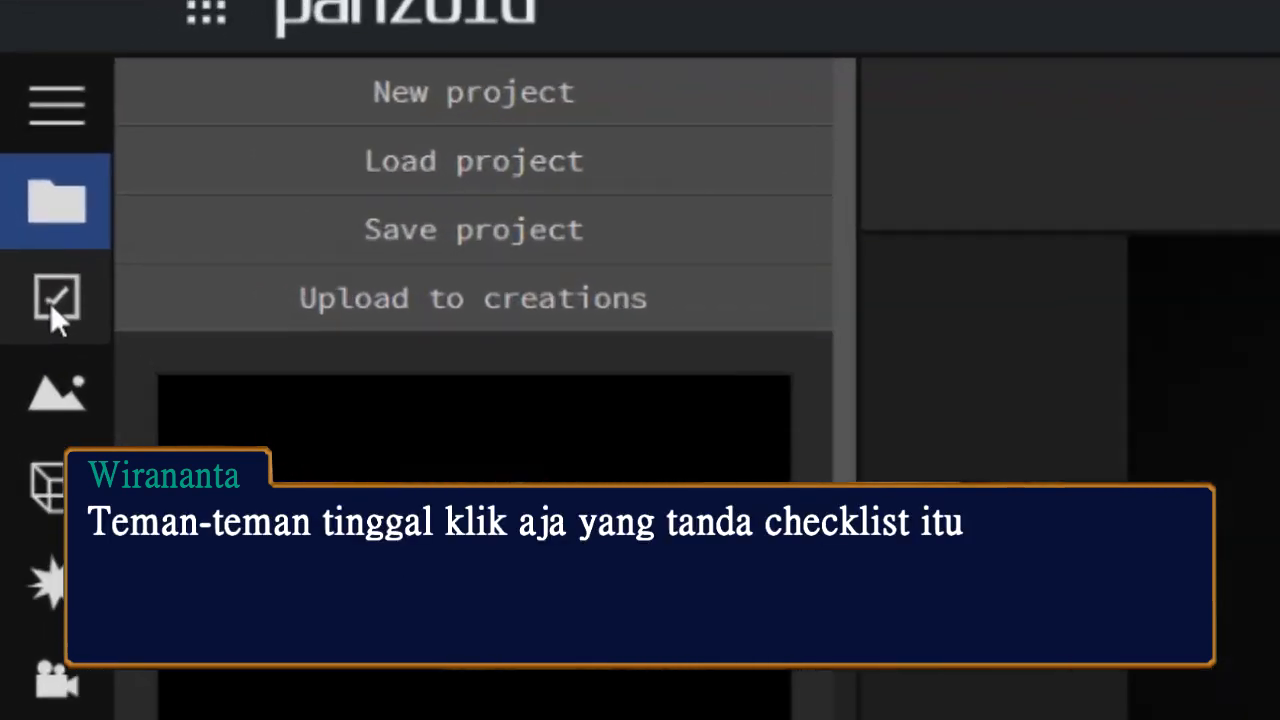
Set the project's video resolution to 1920x1080 (1080p) and its frame rate to 30.
click(50, 303)
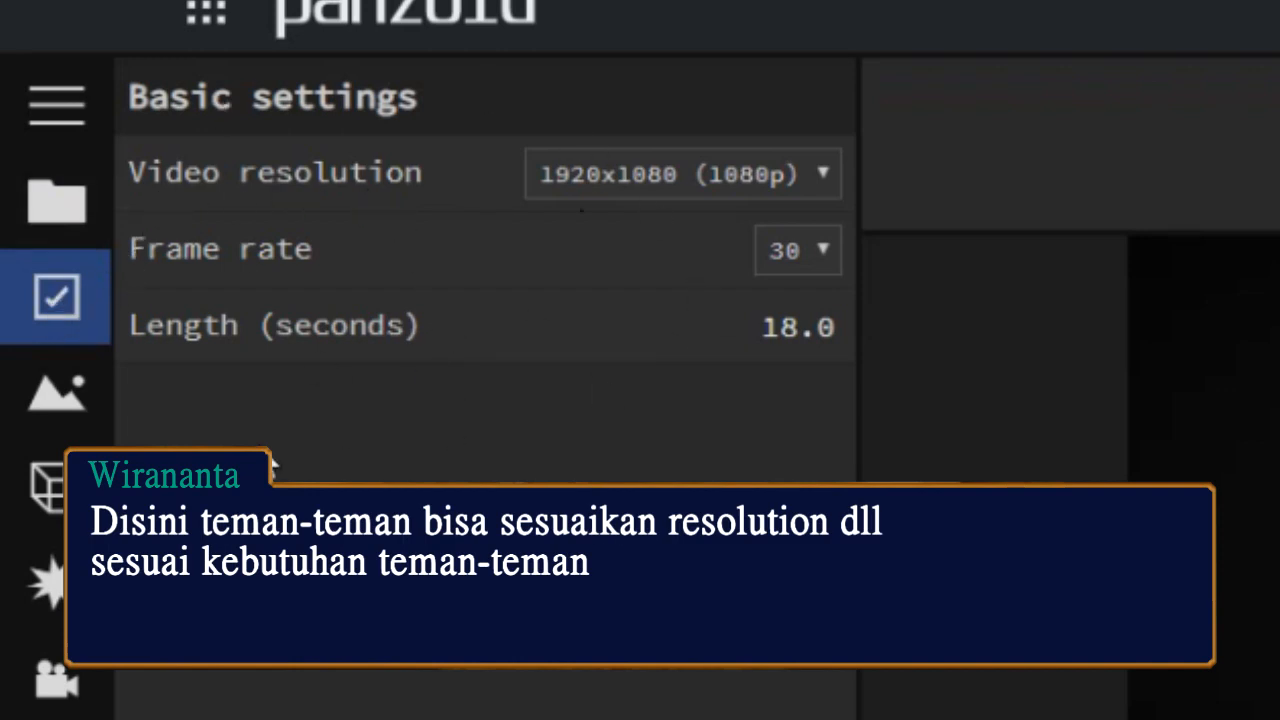
click(752, 172)
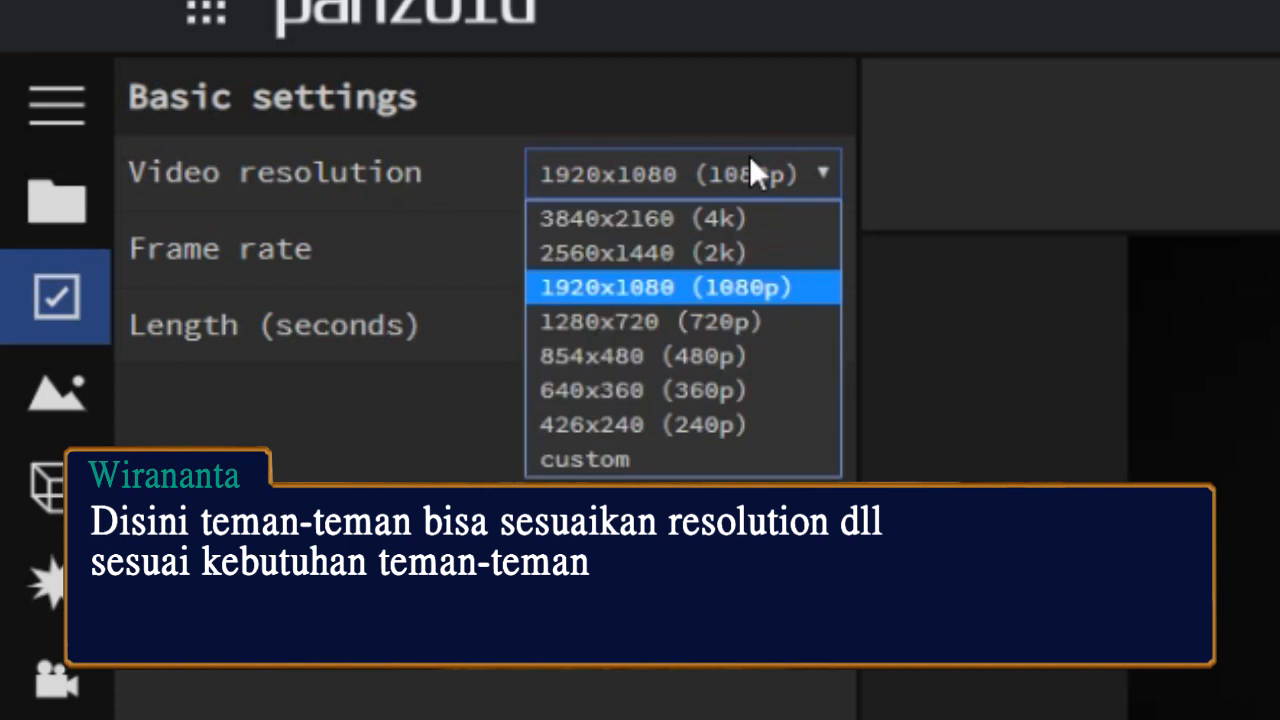
click(613, 290)
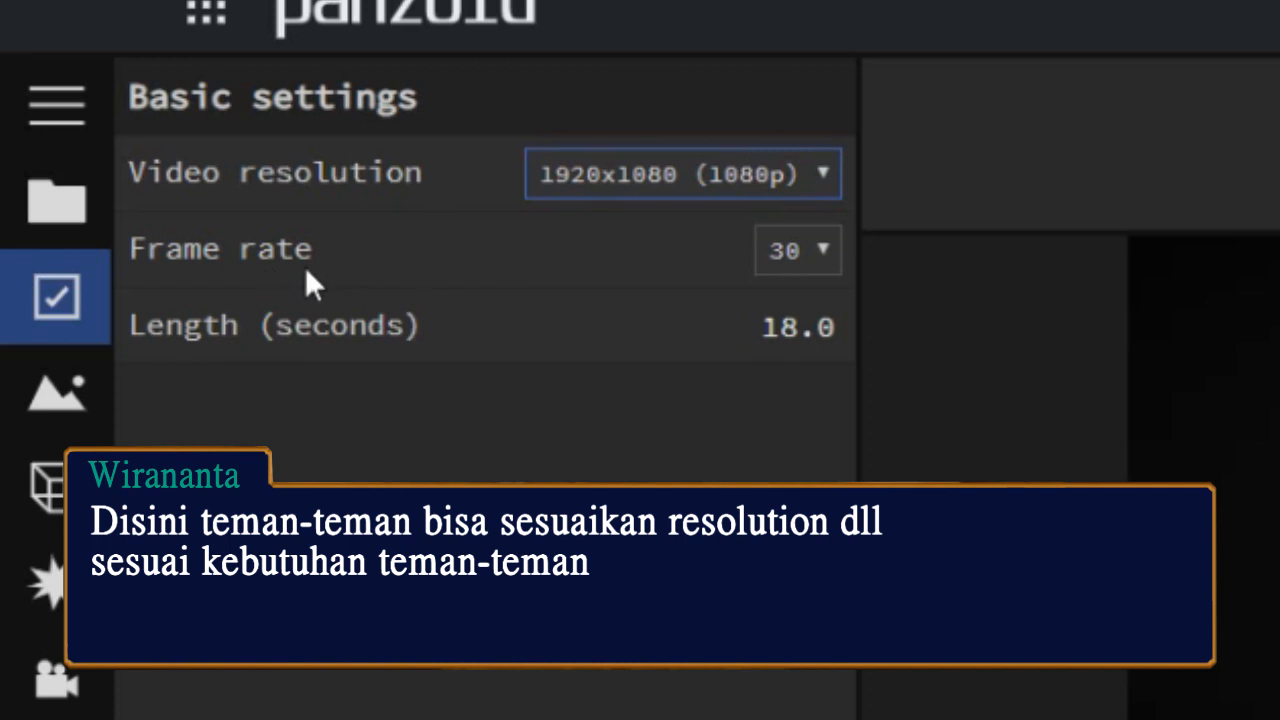
click(806, 268)
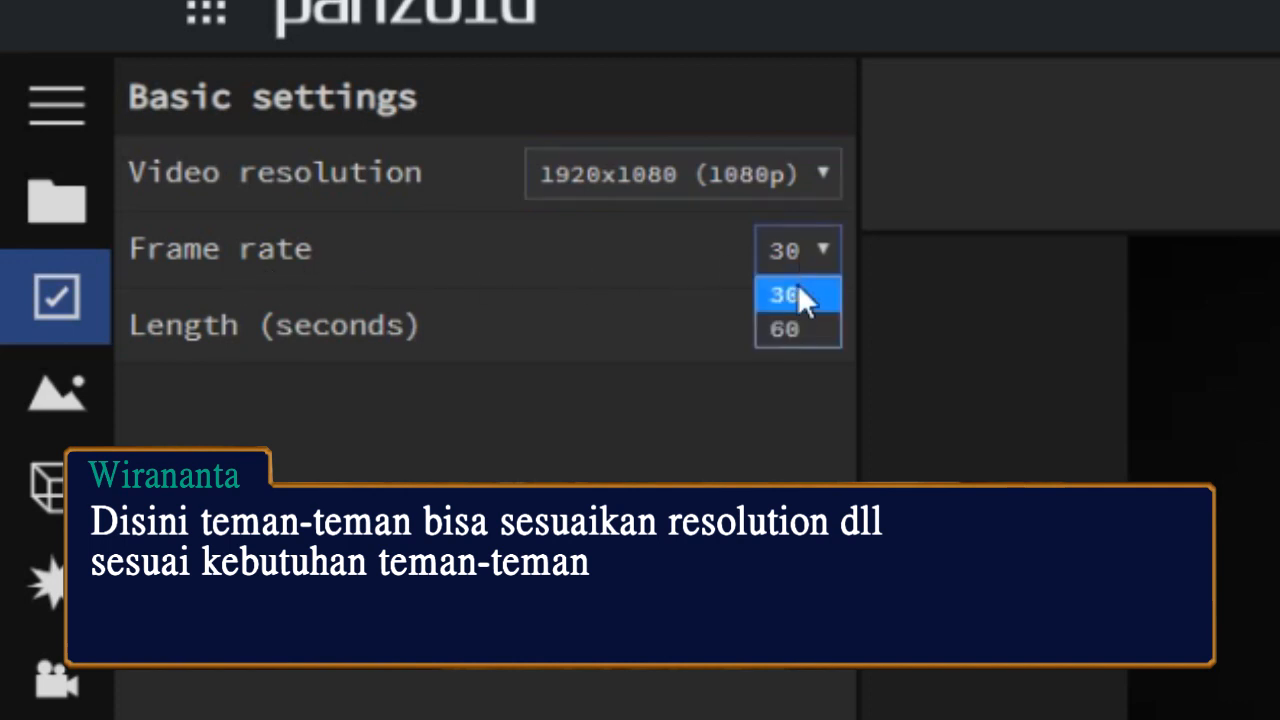
click(800, 296)
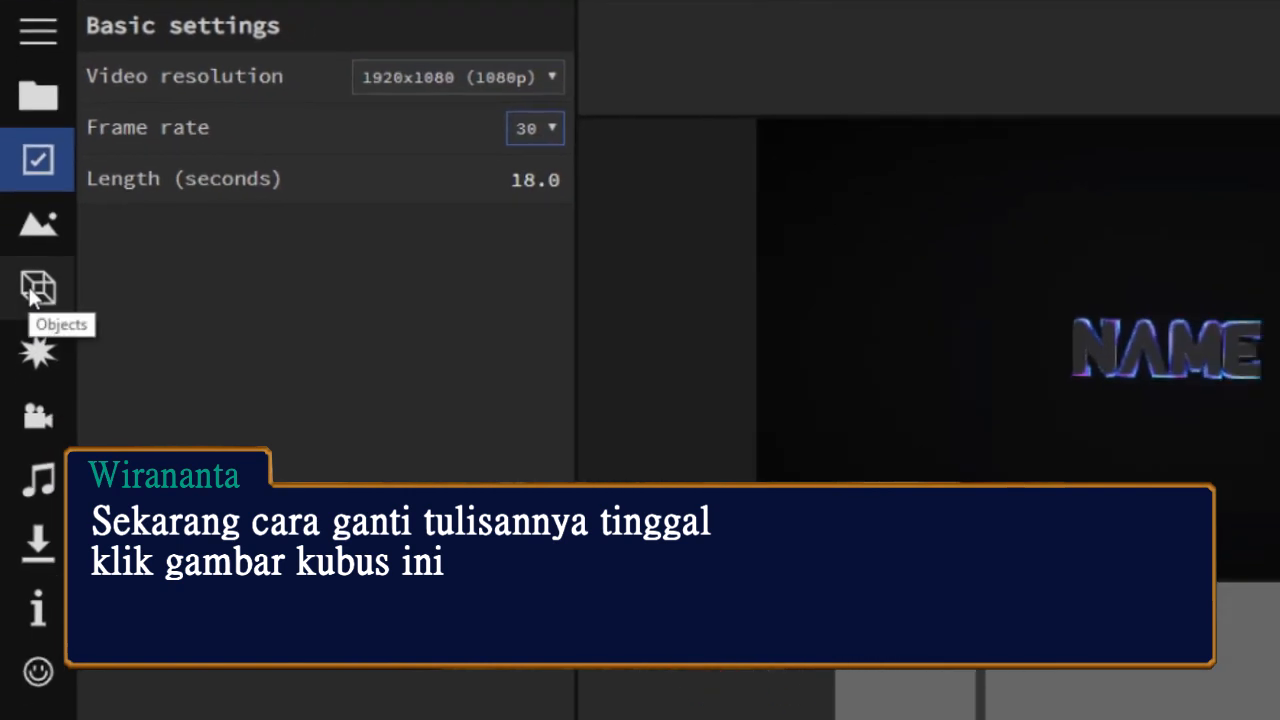
Change the first NAME text object in the FREE INTRO group to "WIRA".
click(34, 294)
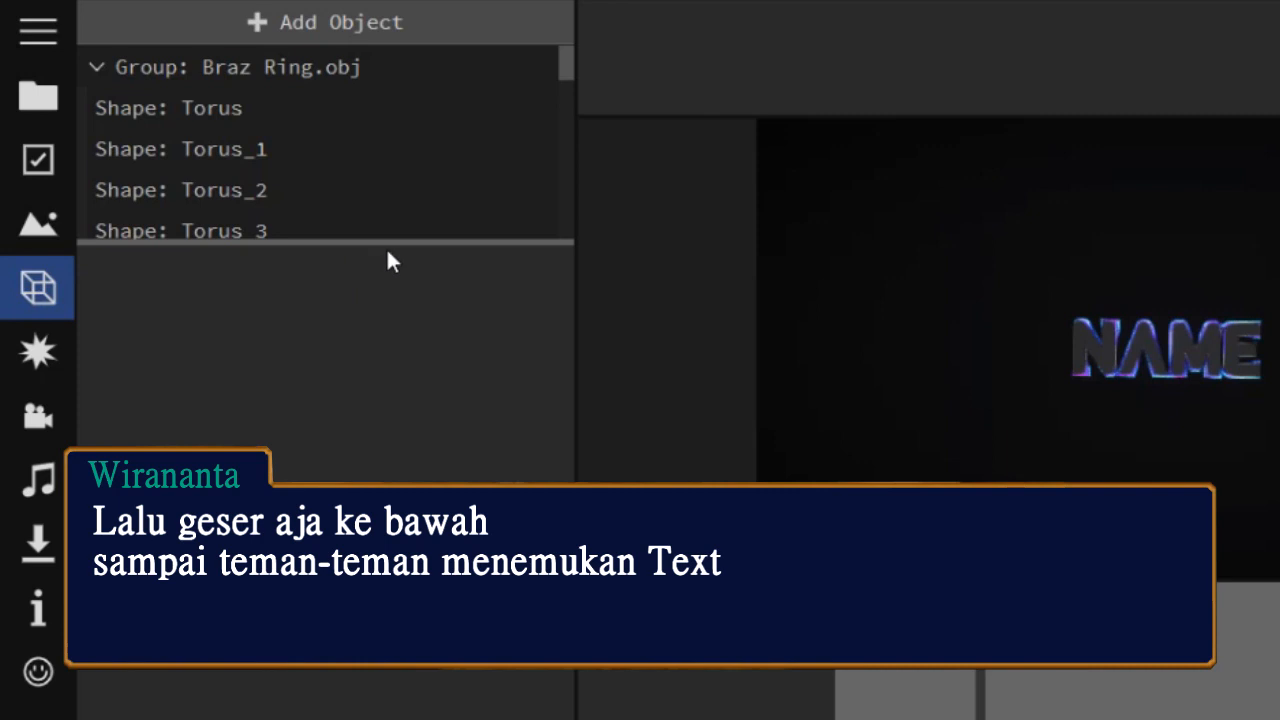
drag(389, 241, 386, 374)
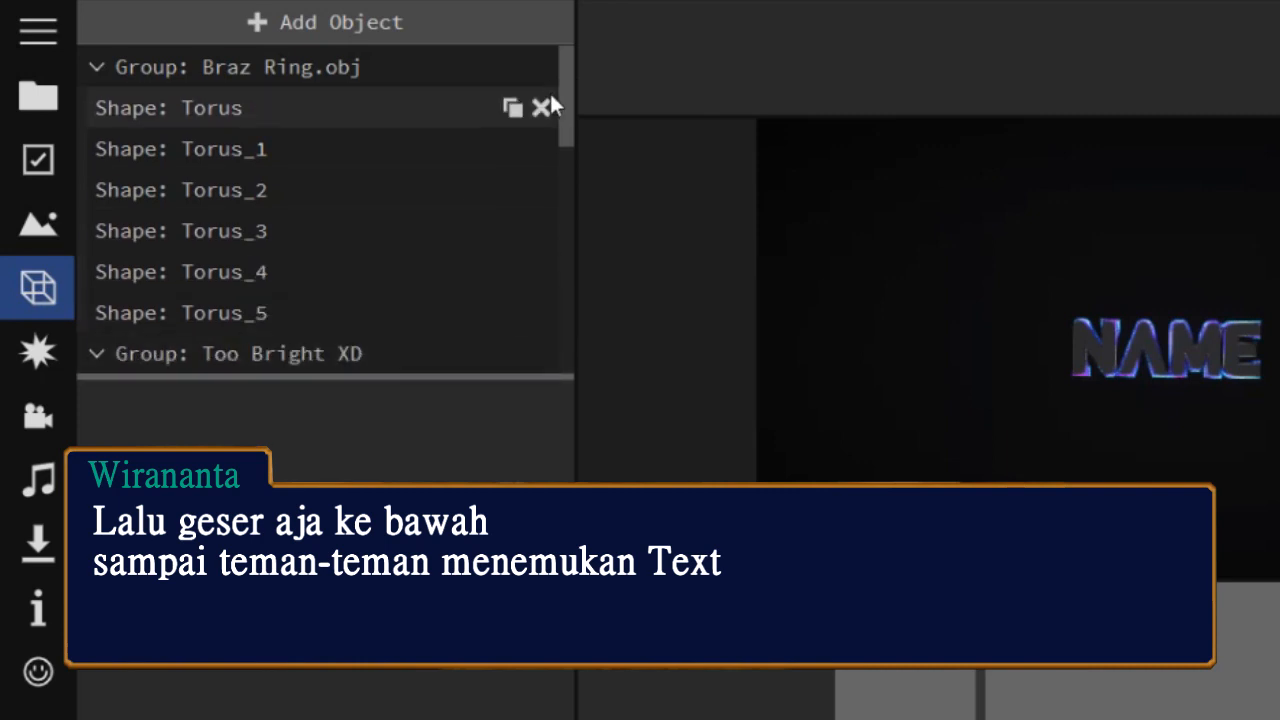
drag(566, 97, 551, 314)
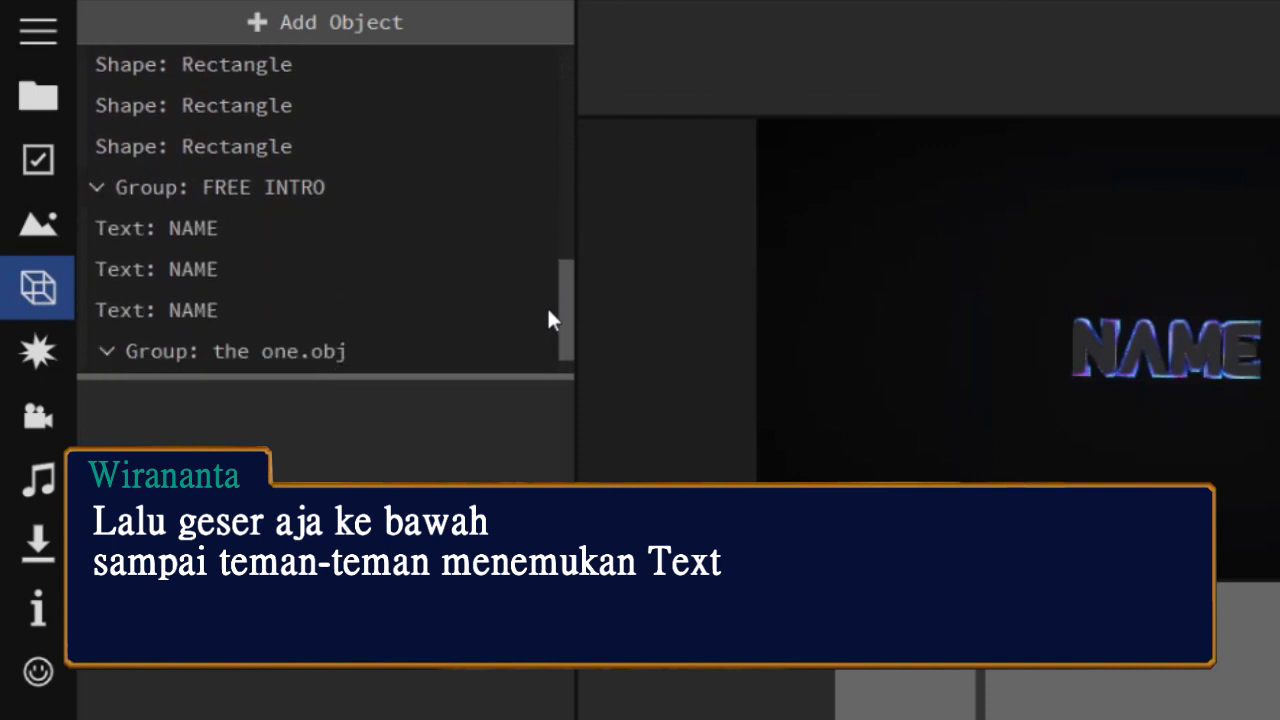
click(199, 228)
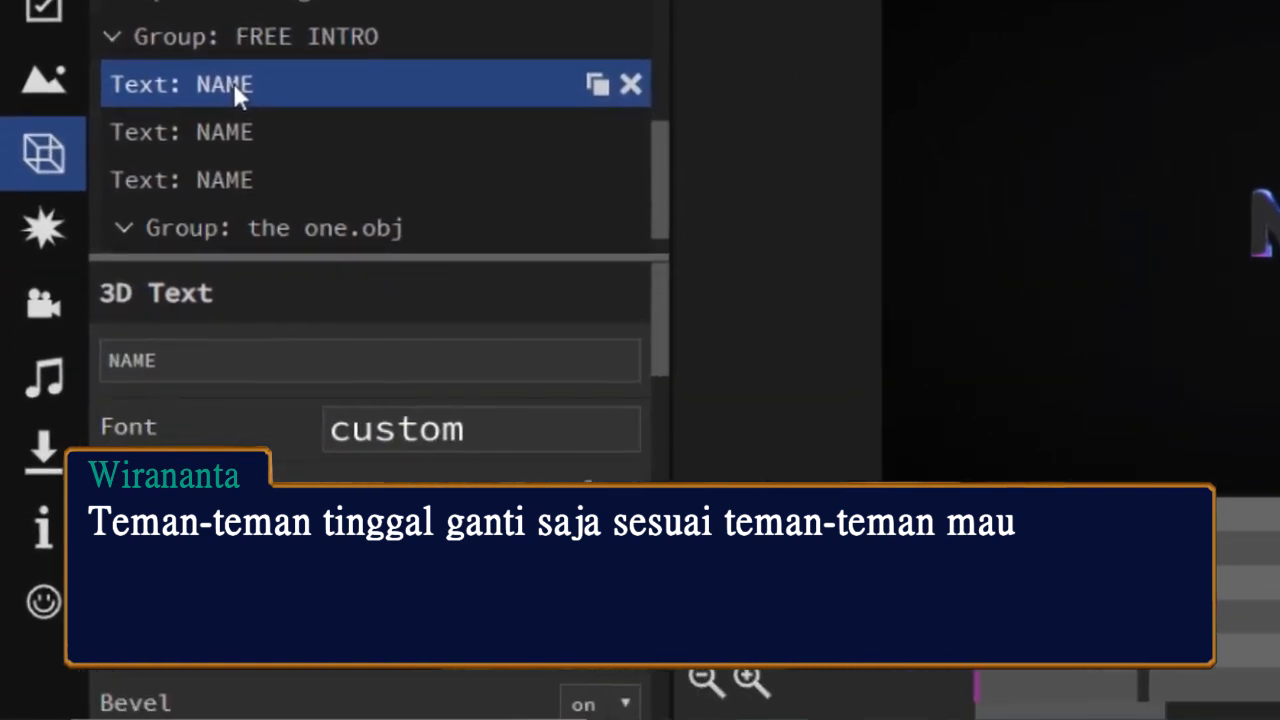
click(265, 366)
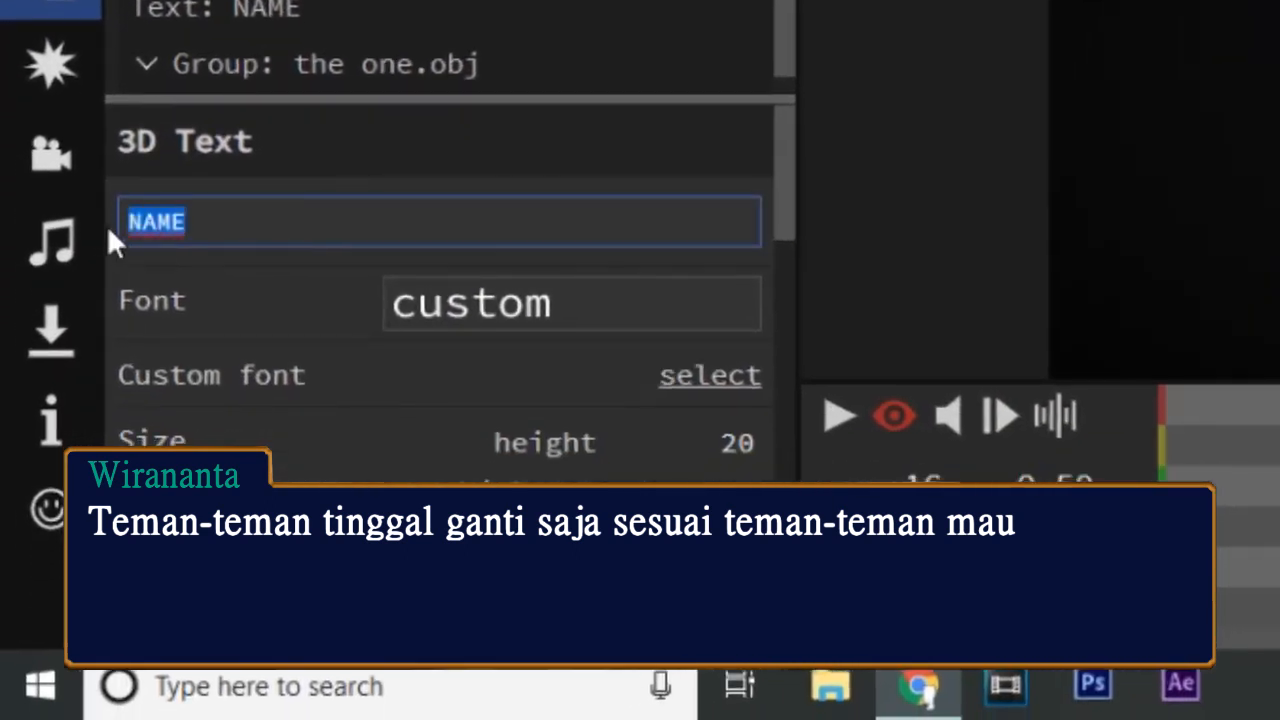
key(BackSpace)
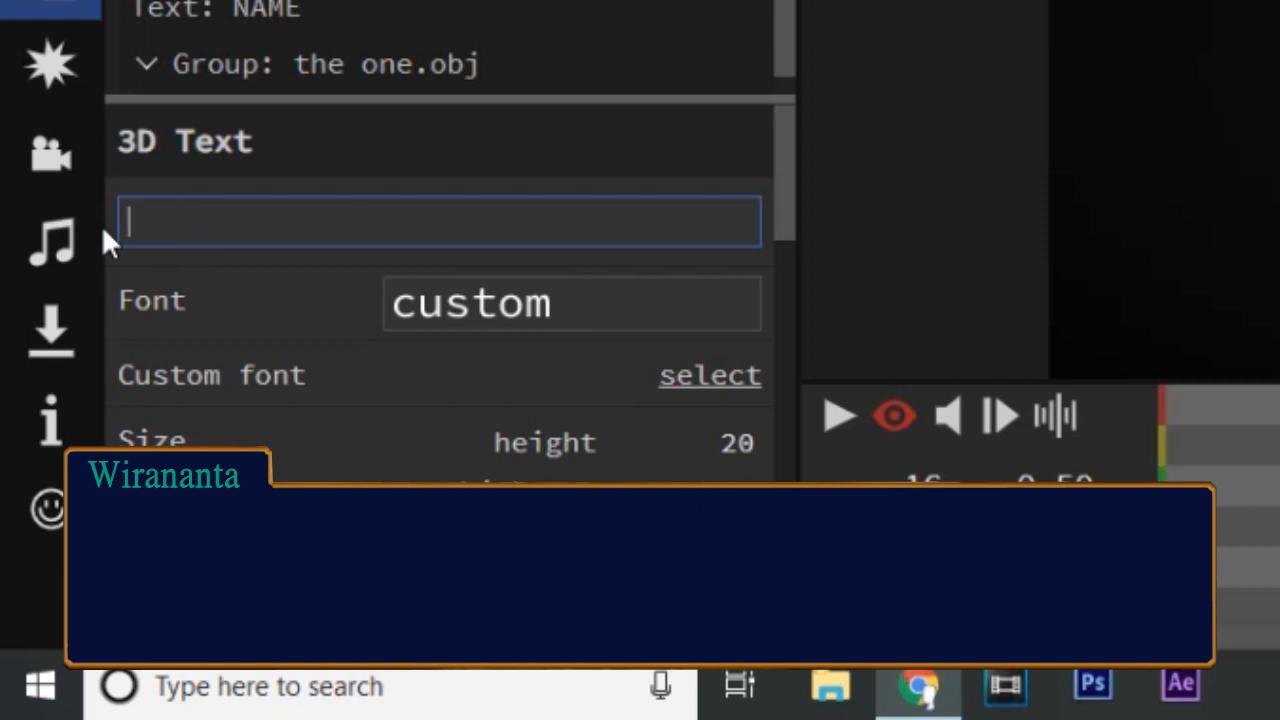
text(WIRA)
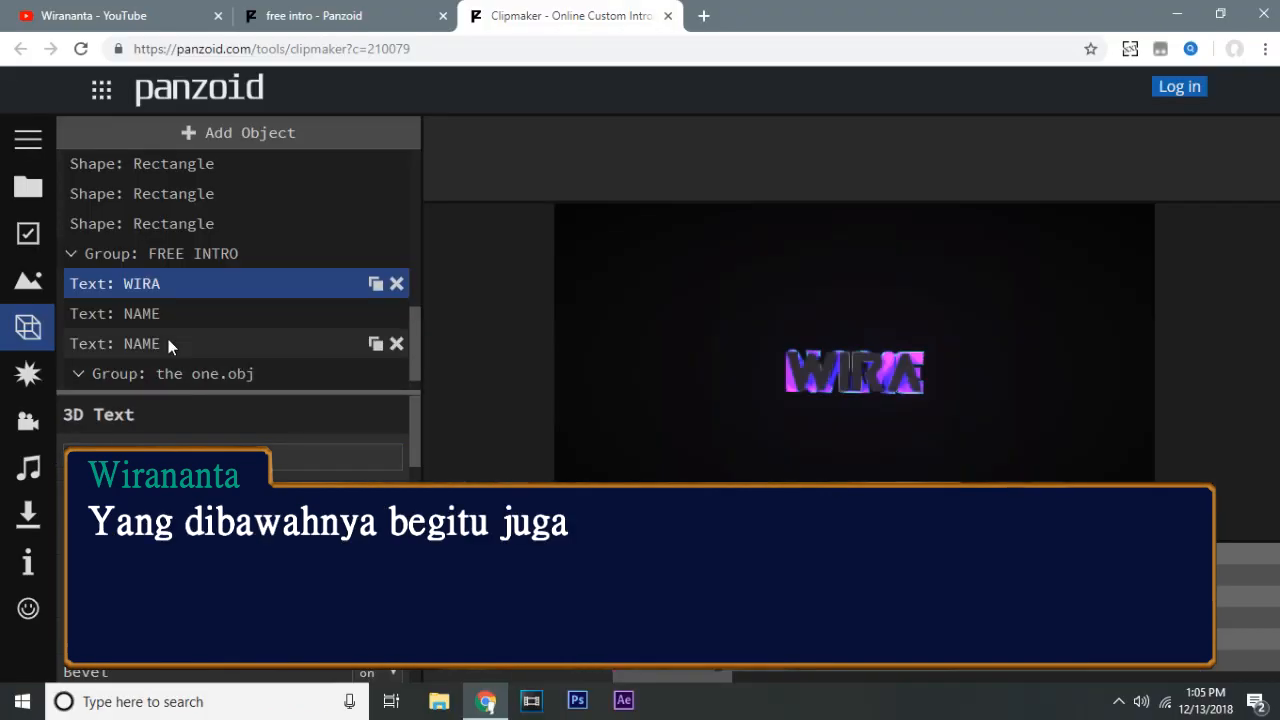
Replace the wording of the two remaining NAME text objects in the FREE INTRO group with "WIRA".
click(145, 316)
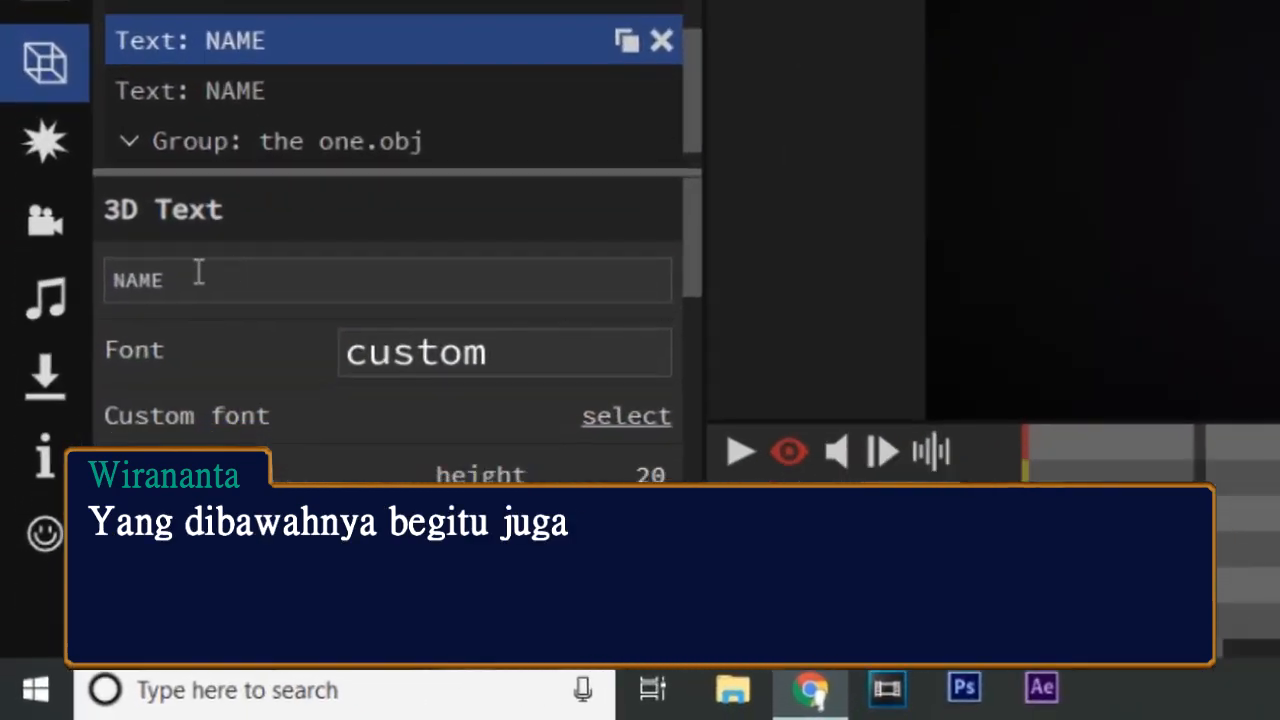
double_click(117, 452)
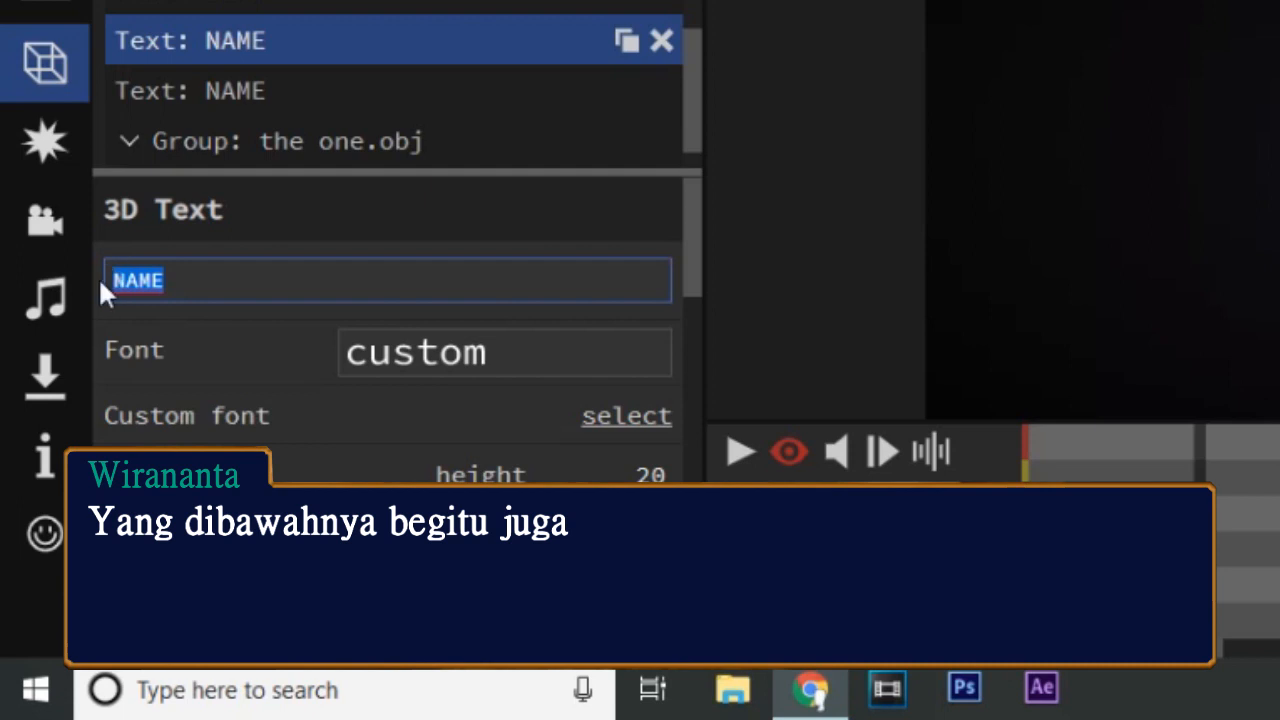
text(WIRA)
key(Return)
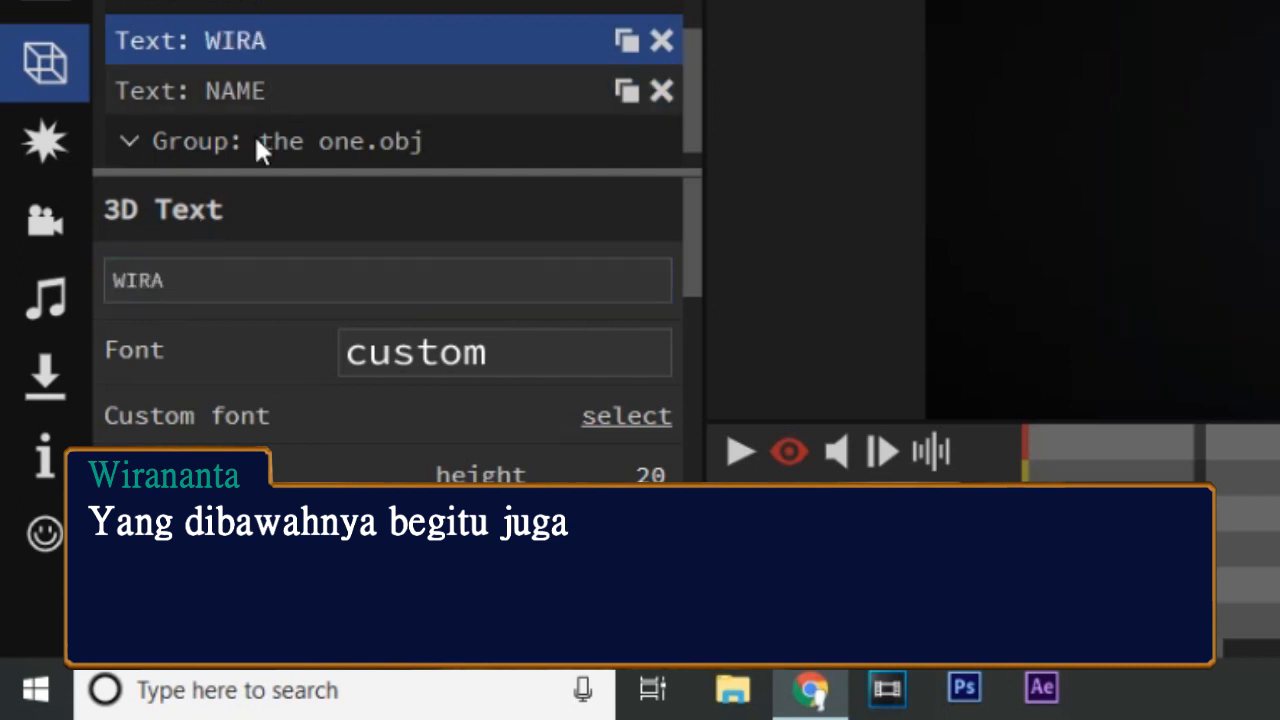
click(267, 85)
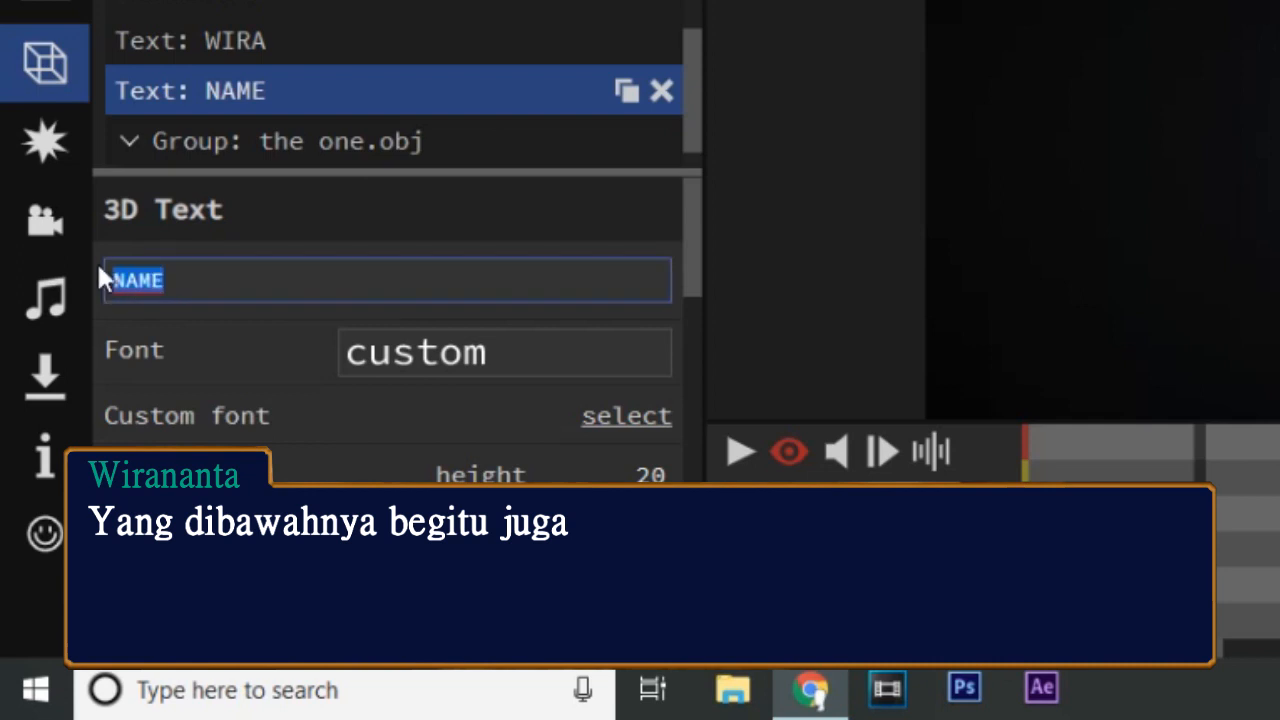
text(WIRA)
key(Return)
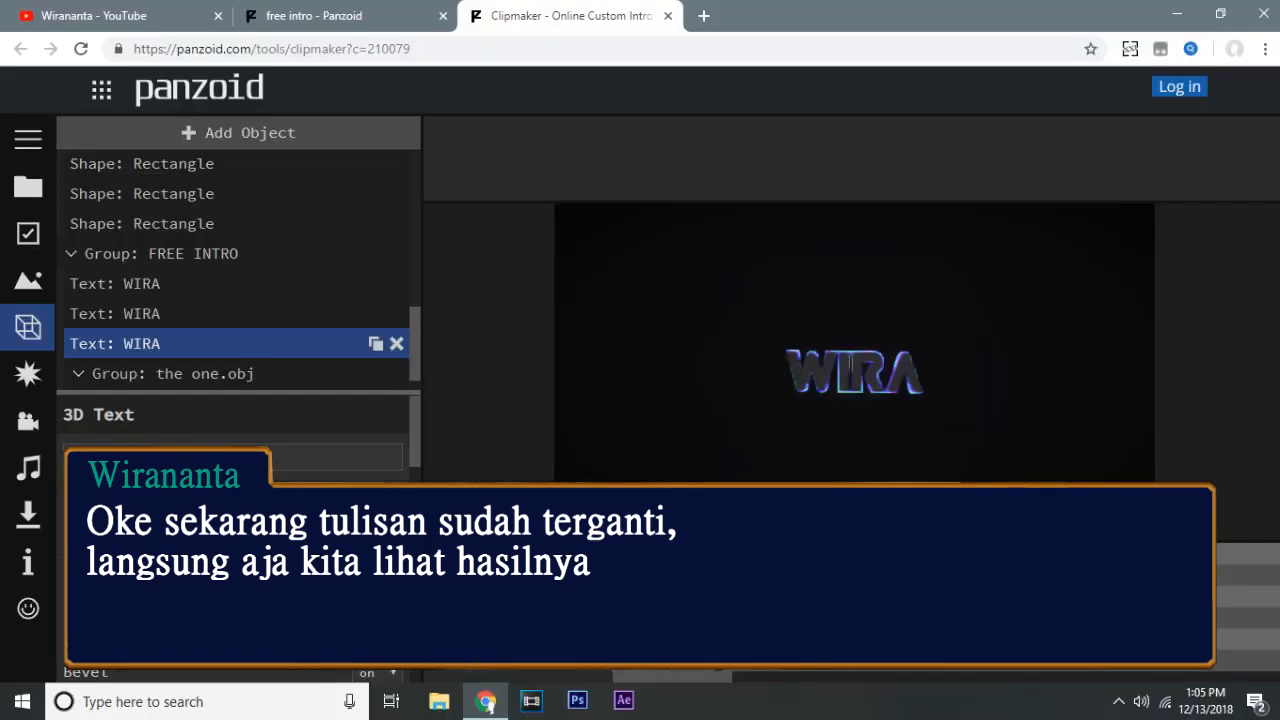
Play the edited intro to check the new text, and stop playback near the end.
click(440, 559)
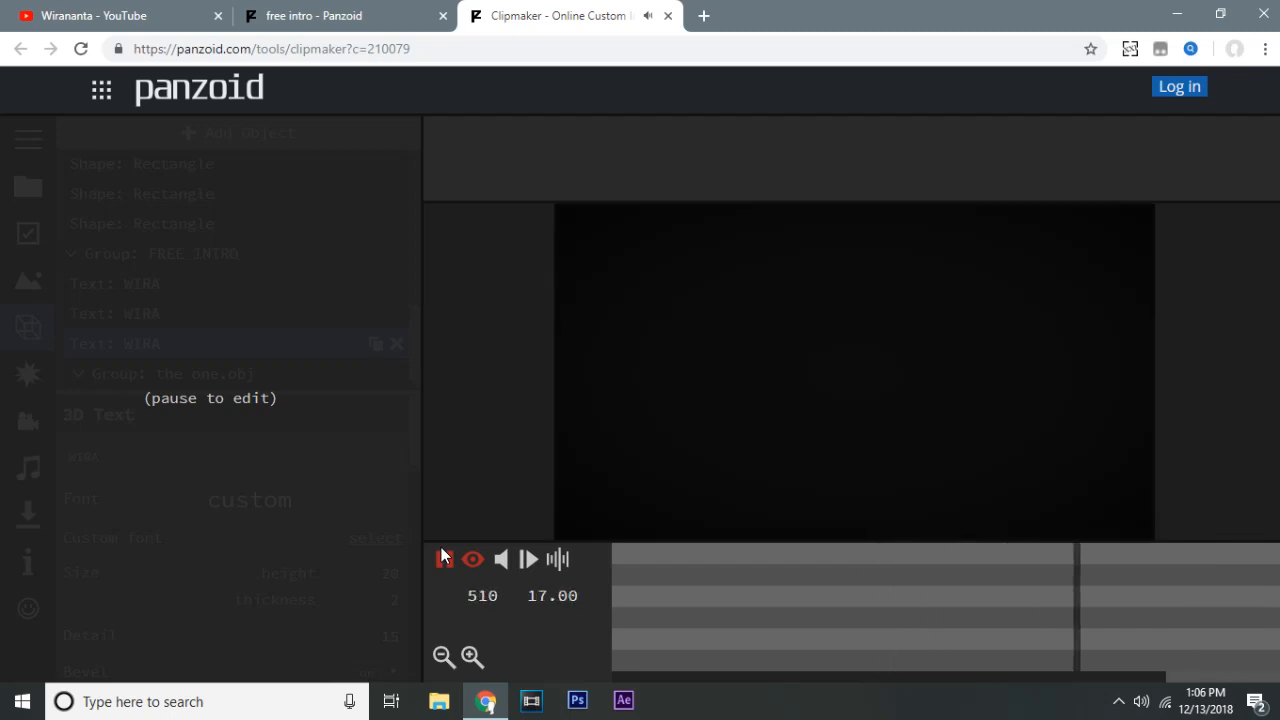
click(443, 558)
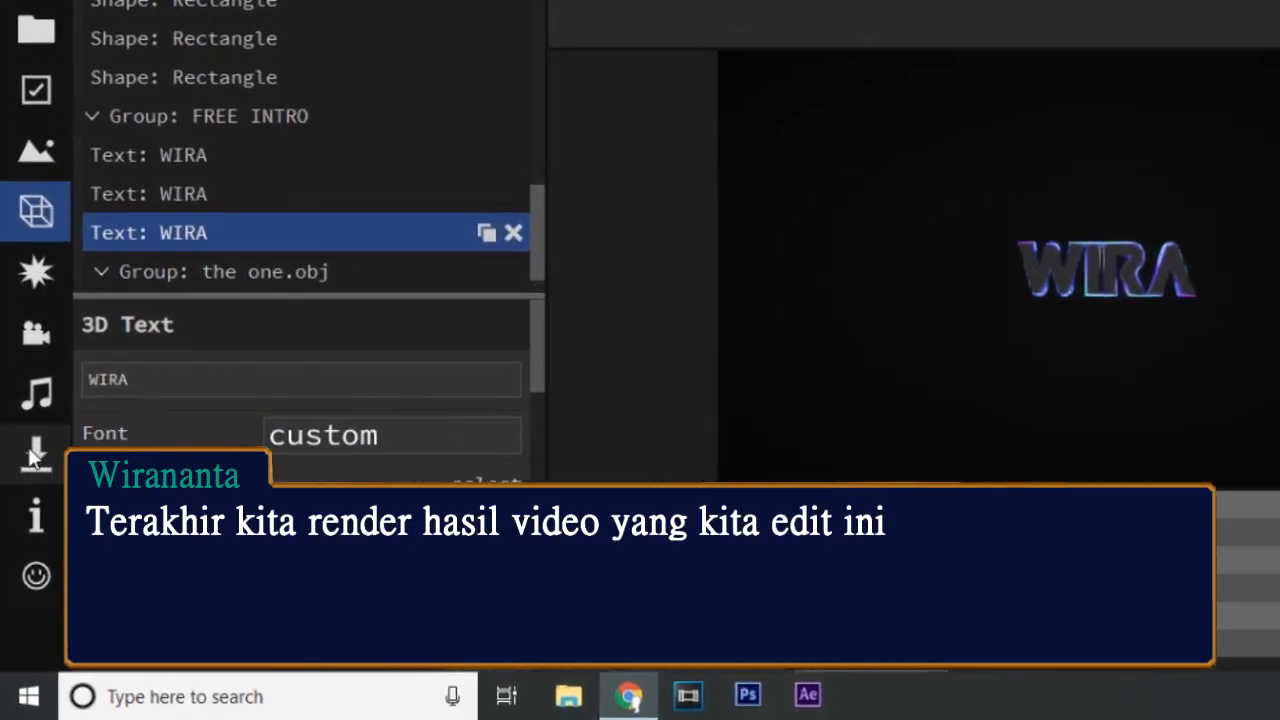
Render the video in balanced mode as .mkv (vp8/opus) and download the finished file.
click(41, 428)
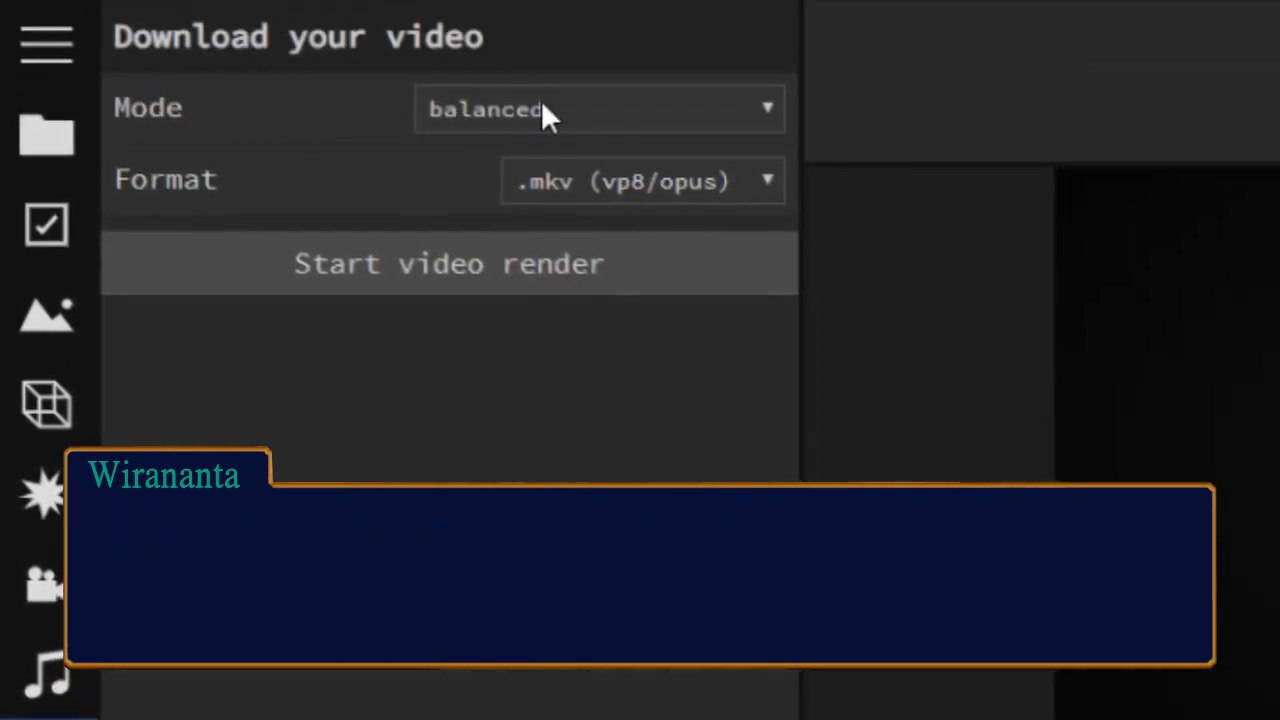
click(545, 114)
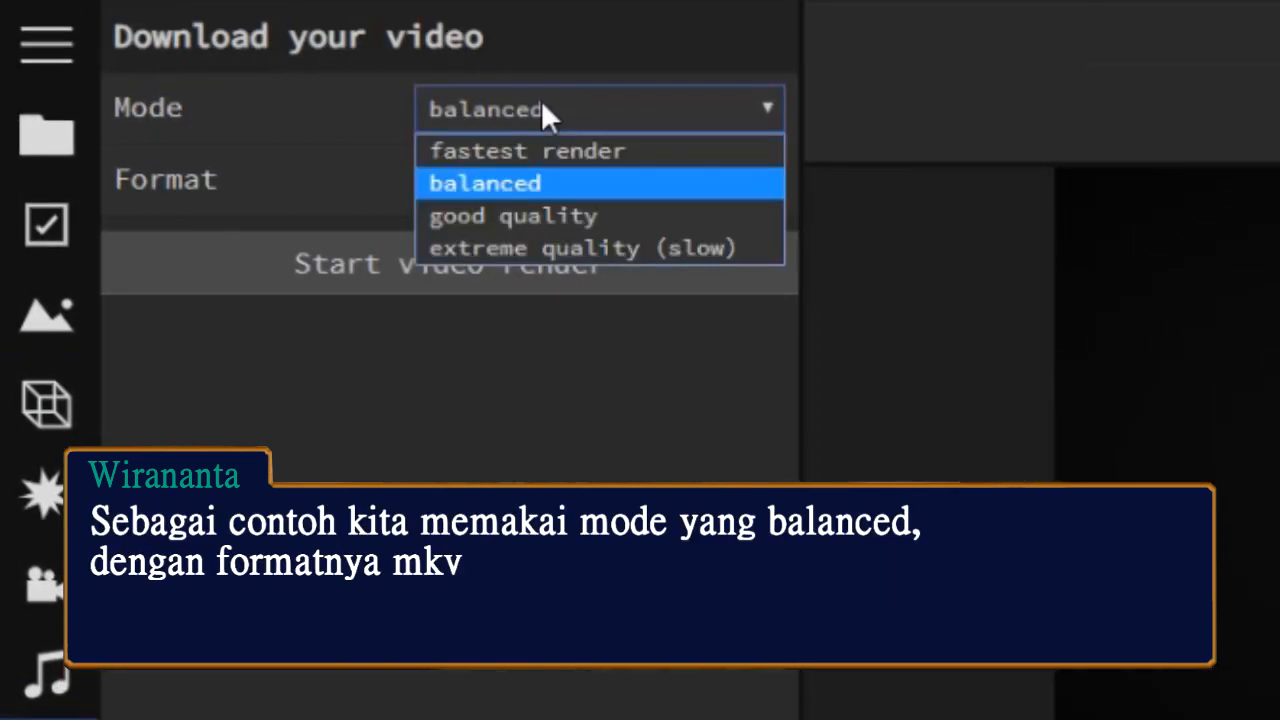
click(518, 184)
click(593, 176)
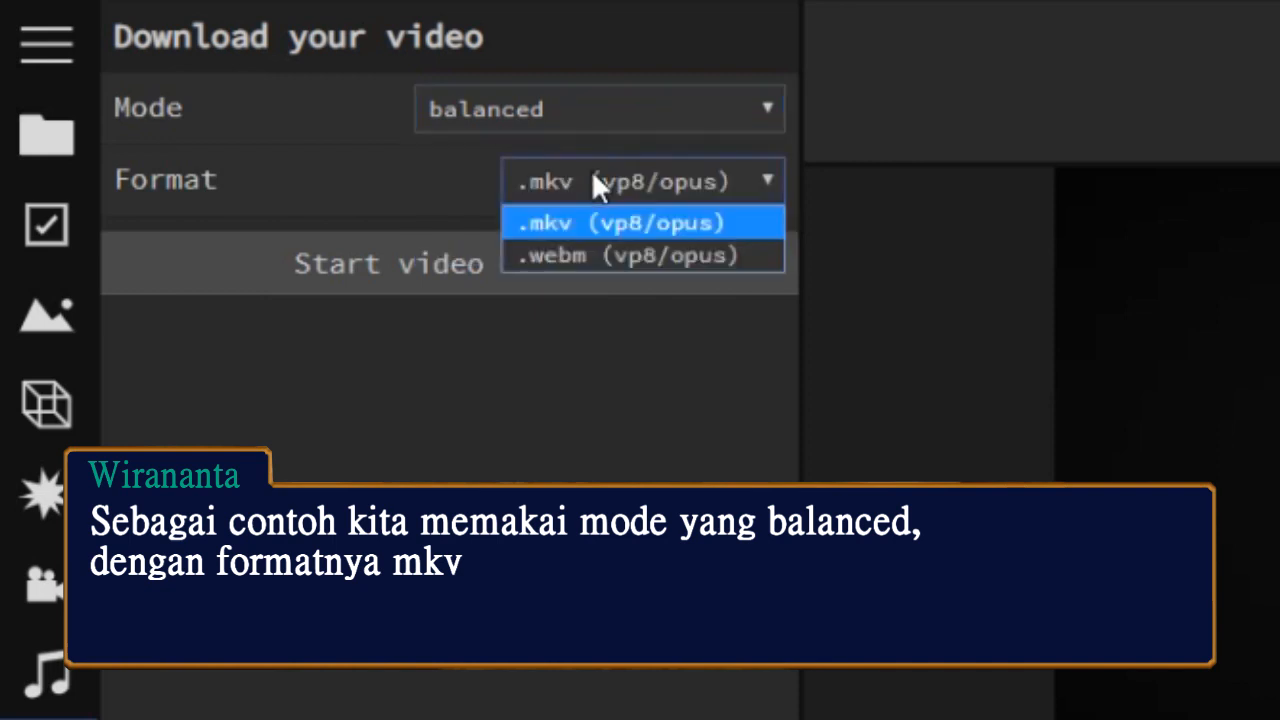
click(463, 266)
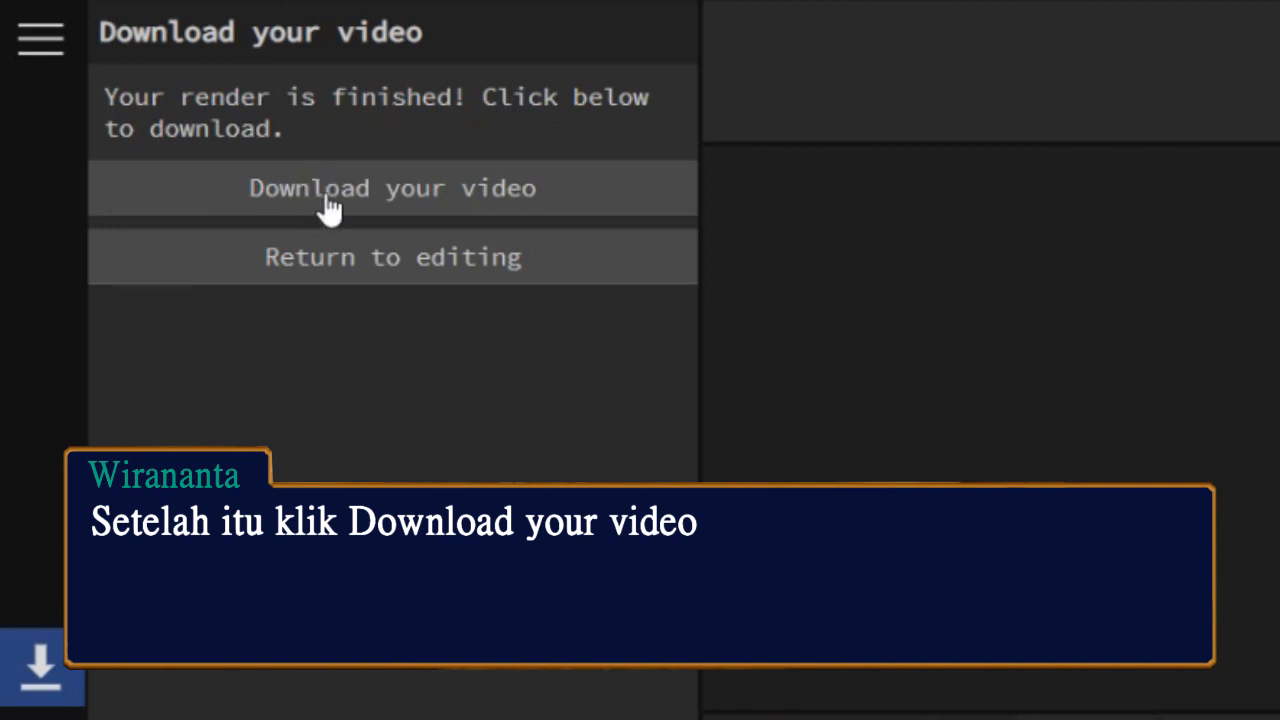
click(405, 188)
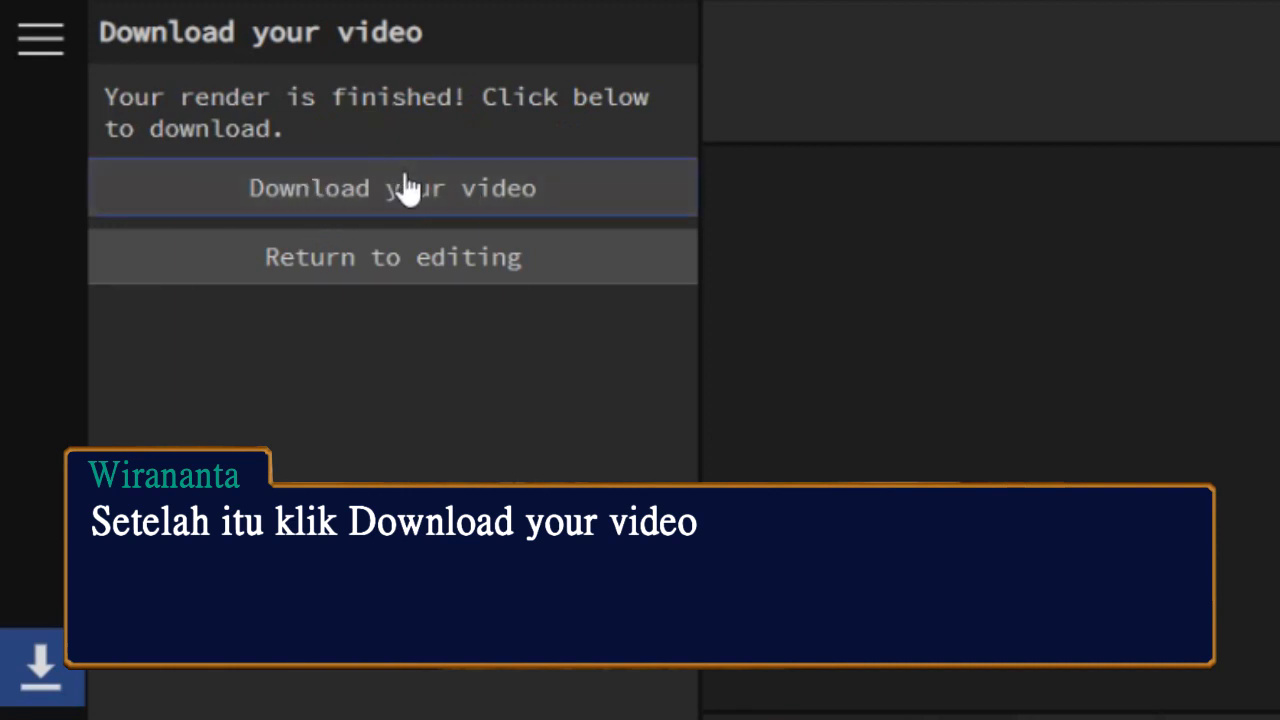